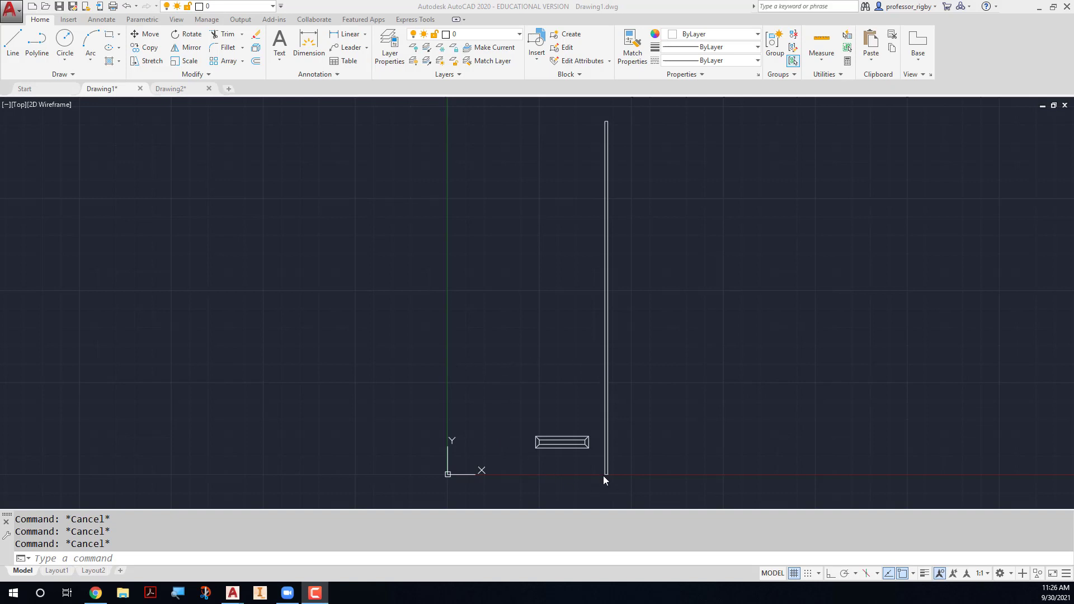
{"action": "scroll", "coordinate": [603, 475], "scroll_direction": "up", "scroll_amount": 10}
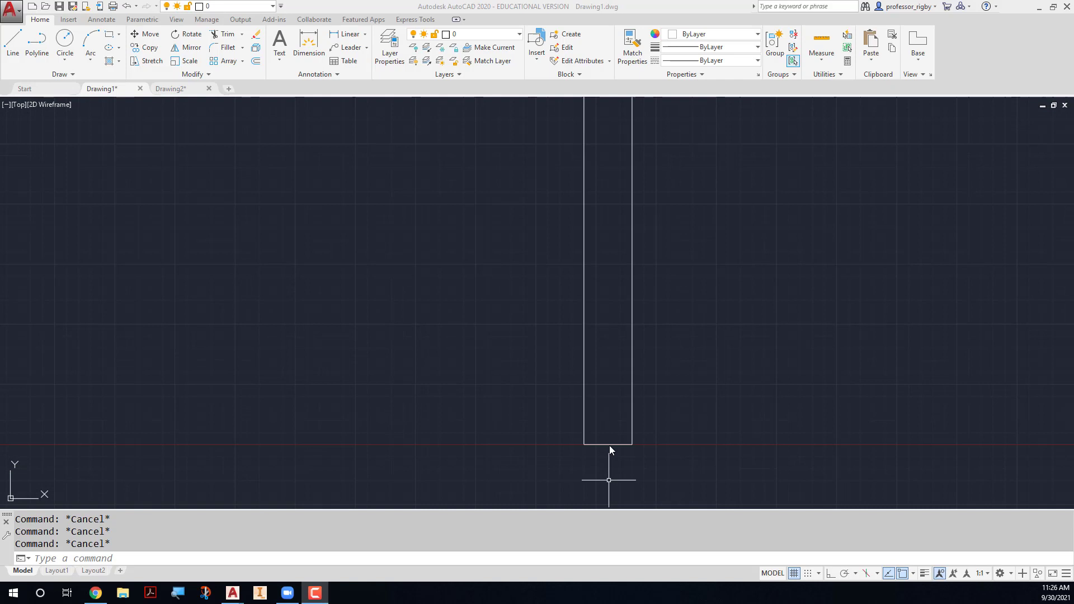
{"action": "left_click", "coordinate": [609, 445]}
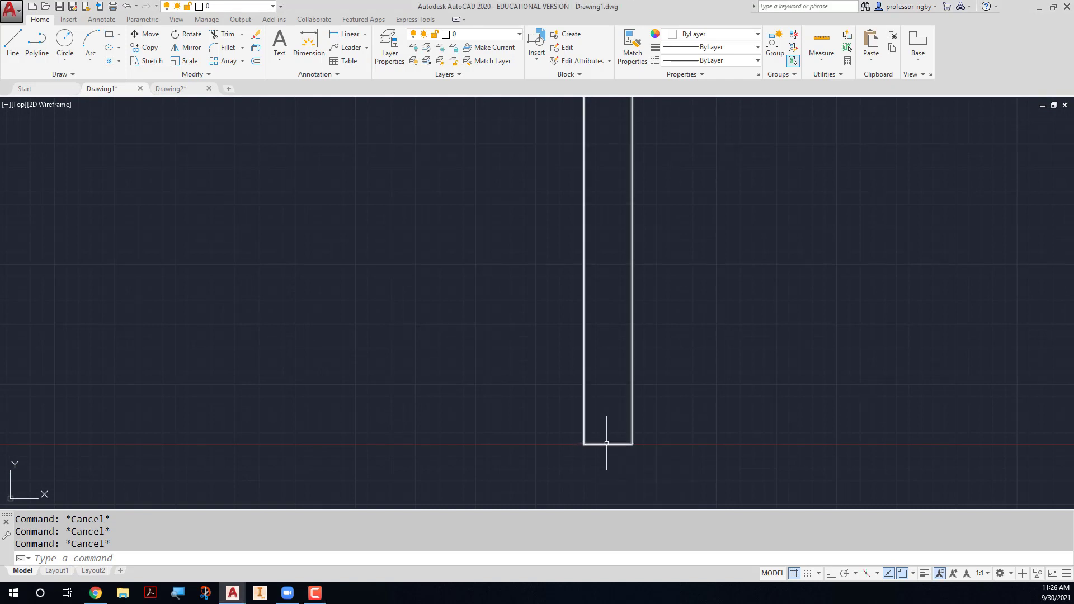
{"action": "scroll", "coordinate": [607, 444], "scroll_direction": "down", "scroll_amount": 9}
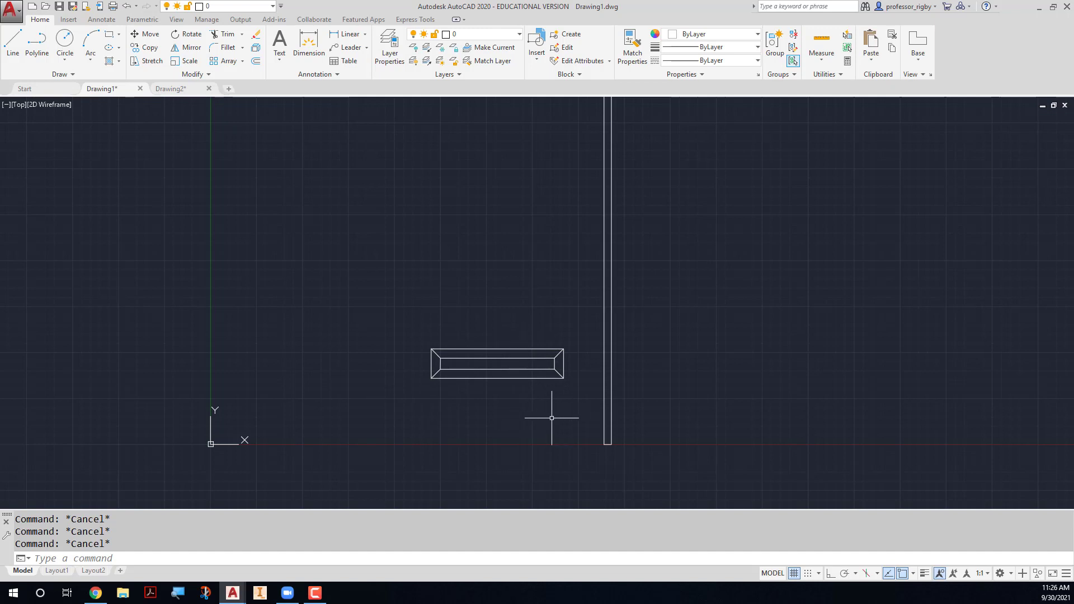
{"action": "scroll", "coordinate": [551, 418], "scroll_direction": "down", "scroll_amount": 3}
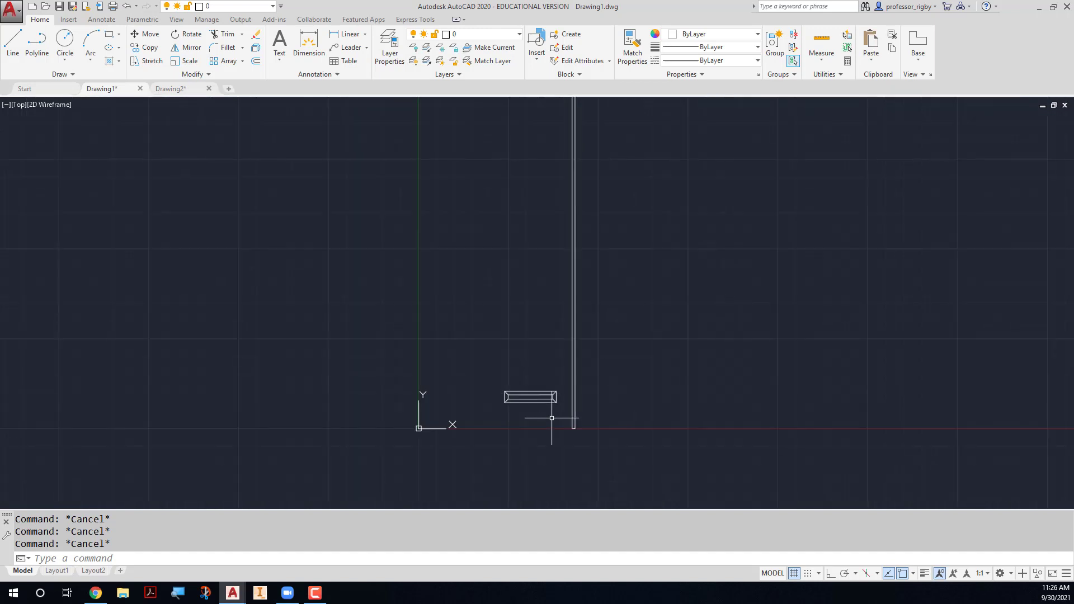
{"action": "scroll", "coordinate": [531, 342], "scroll_direction": "down", "scroll_amount": 2}
{"action": "mouse_move", "coordinate": [532, 341]}
{"action": "middle_mouse_down"}
{"action": "mouse_move", "coordinate": [503, 343]}
{"action": "mouse_move", "coordinate": [532, 376]}
{"action": "middle_mouse_up"}
{"action": "scroll", "coordinate": [503, 344], "scroll_direction": "up", "scroll_amount": 2}
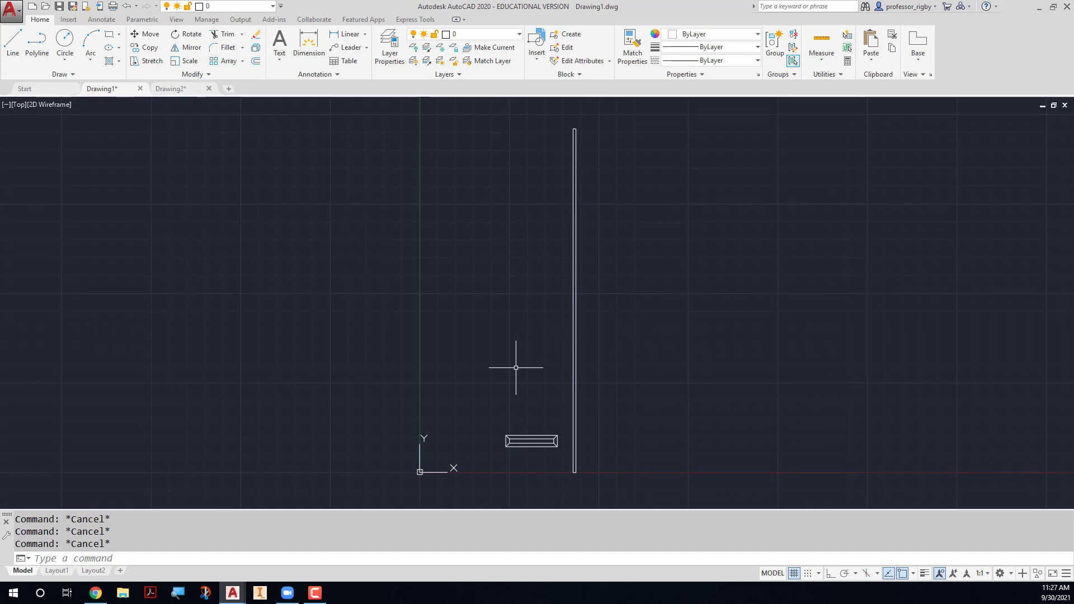
Open the current drawing's geometry as a block definition in the Block Editor
{"action": "left_click", "coordinate": [73, 21]}
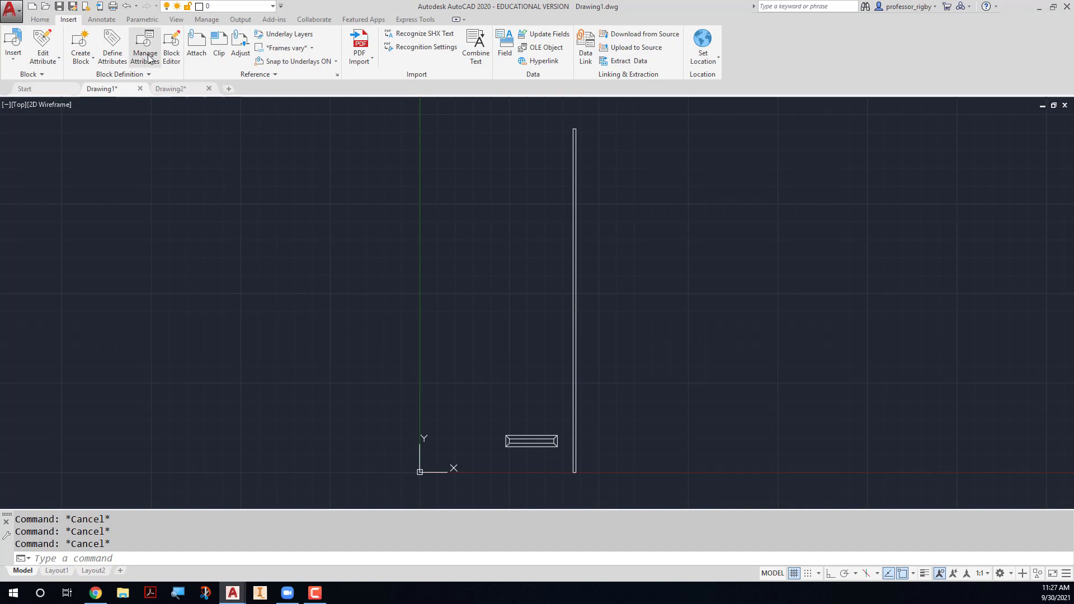
{"action": "left_click", "coordinate": [172, 56]}
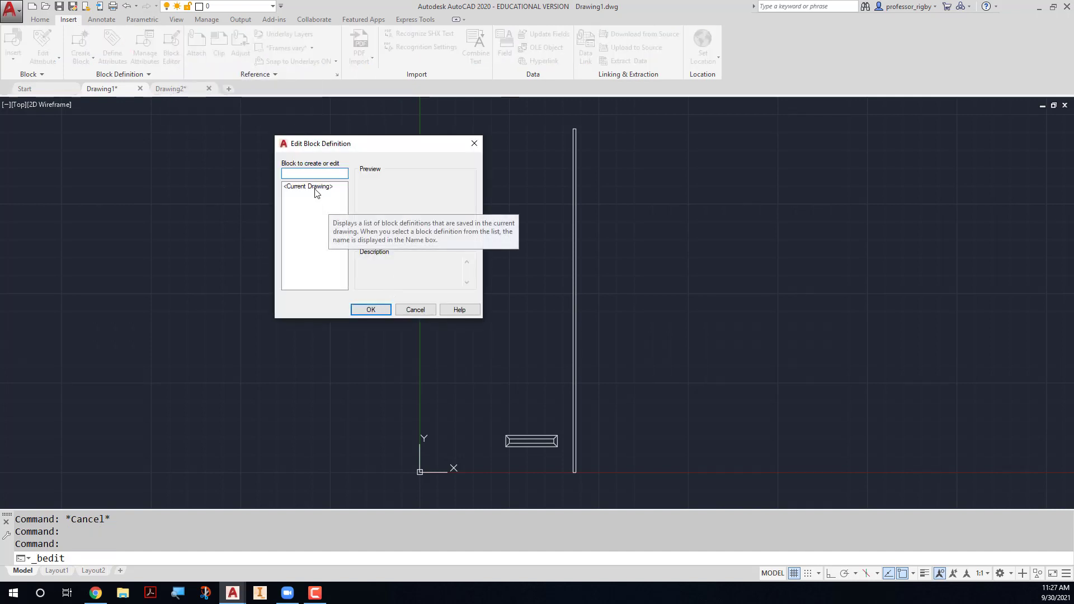
{"action": "left_click", "coordinate": [315, 188]}
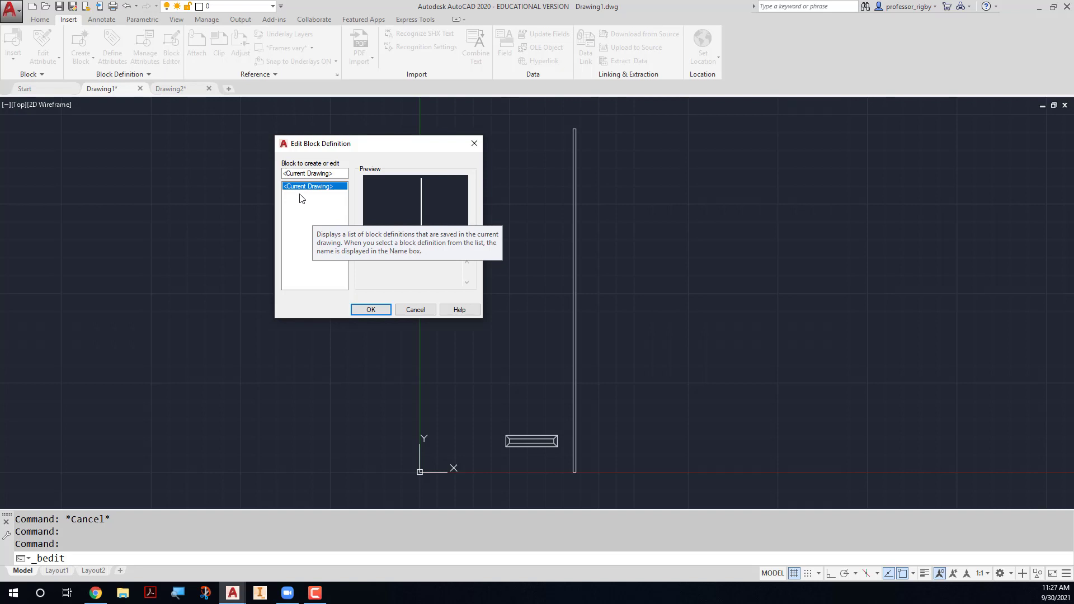
{"action": "left_click", "coordinate": [370, 309]}
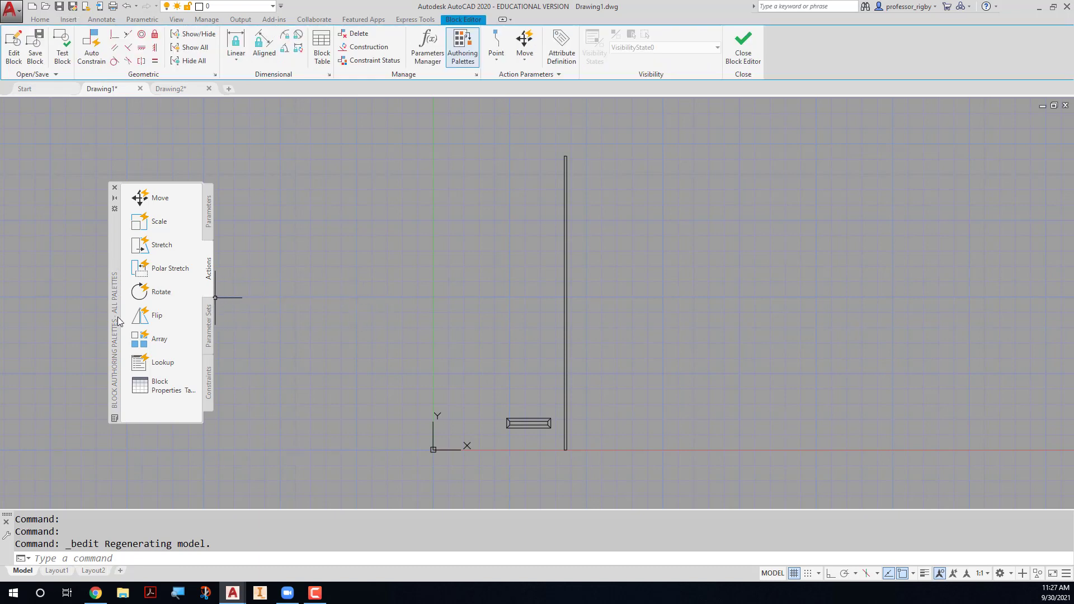
Add a perpendicular alignment parameter based at 0,0 and directed to the midpoint of the long stripe's lower end
{"action": "left_click", "coordinate": [208, 216]}
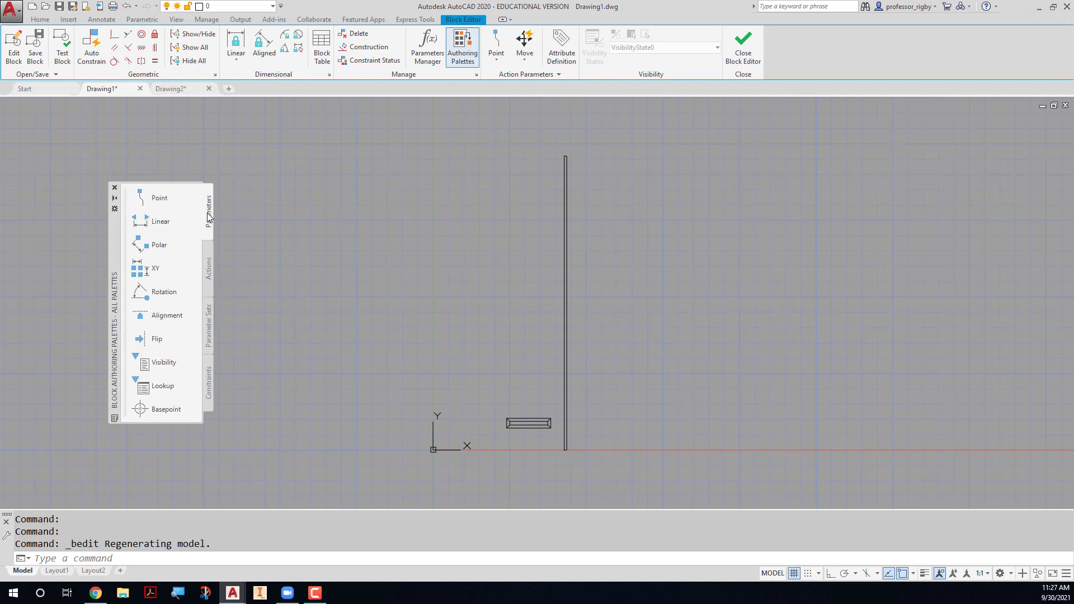
{"action": "left_click", "coordinate": [153, 317]}
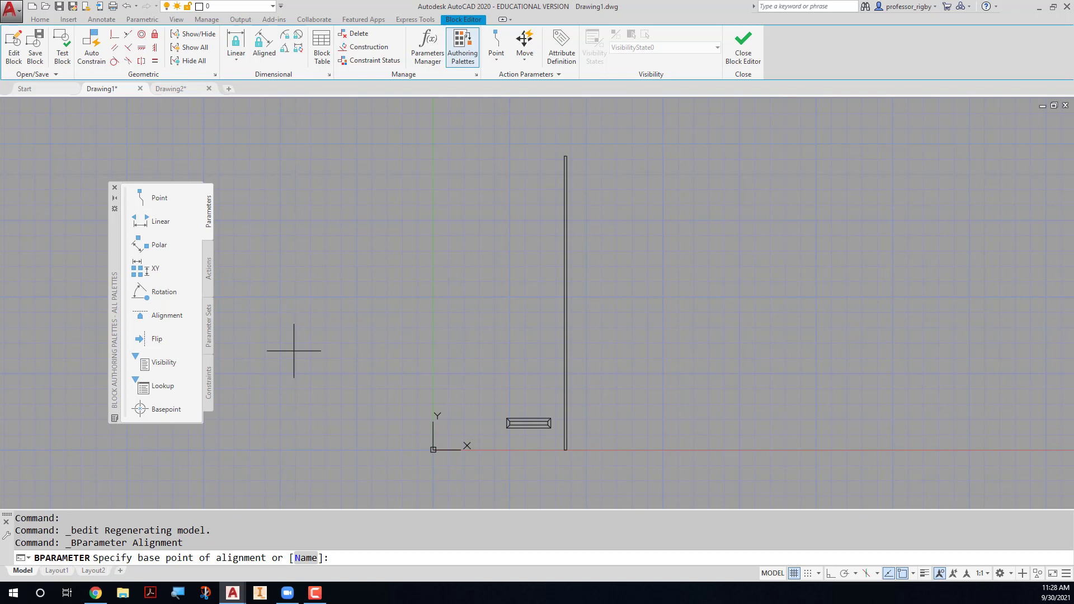
{"action": "type", "text": "0,0"}
{"action": "key", "text": "Return"}
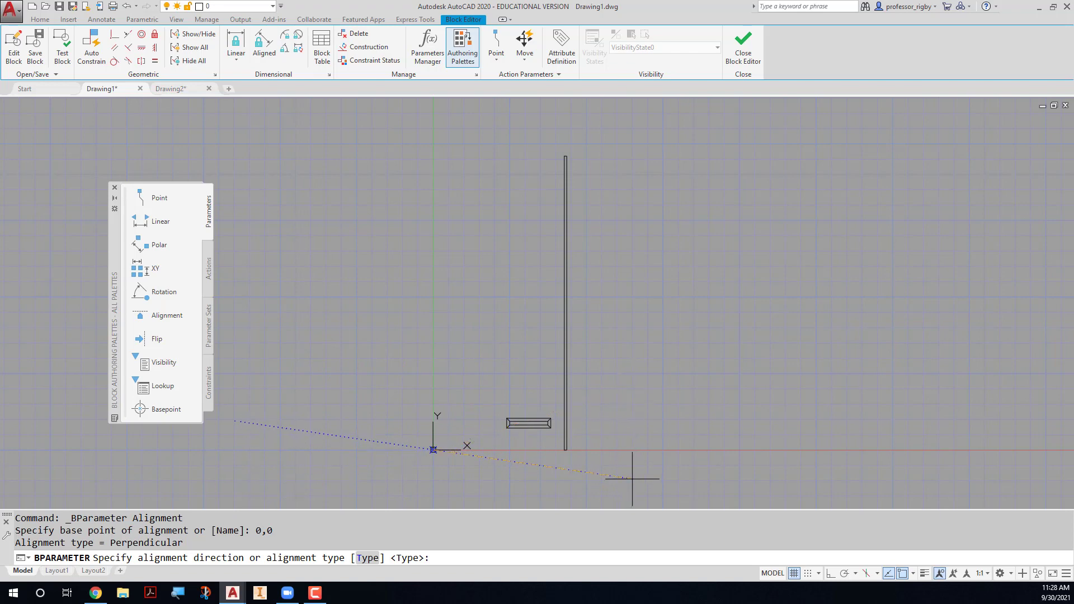
{"action": "scroll", "coordinate": [587, 461], "scroll_direction": "up", "scroll_amount": 6}
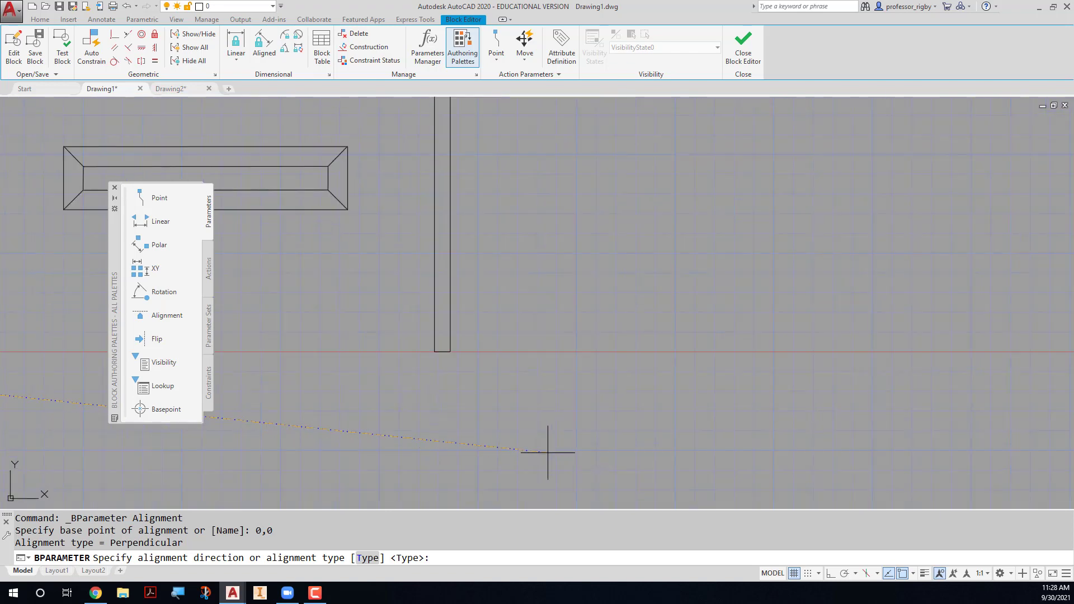
{"action": "scroll", "coordinate": [492, 408], "scroll_direction": "up", "scroll_amount": 2}
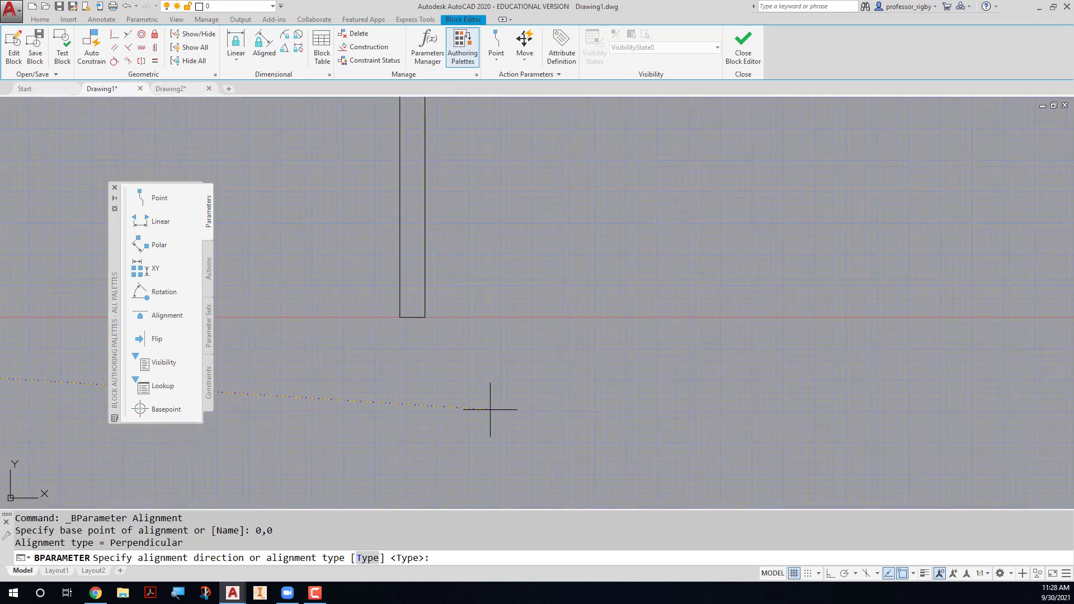
{"action": "left_click", "coordinate": [412, 317]}
{"action": "scroll", "coordinate": [414, 383], "scroll_direction": "down", "scroll_amount": 6}
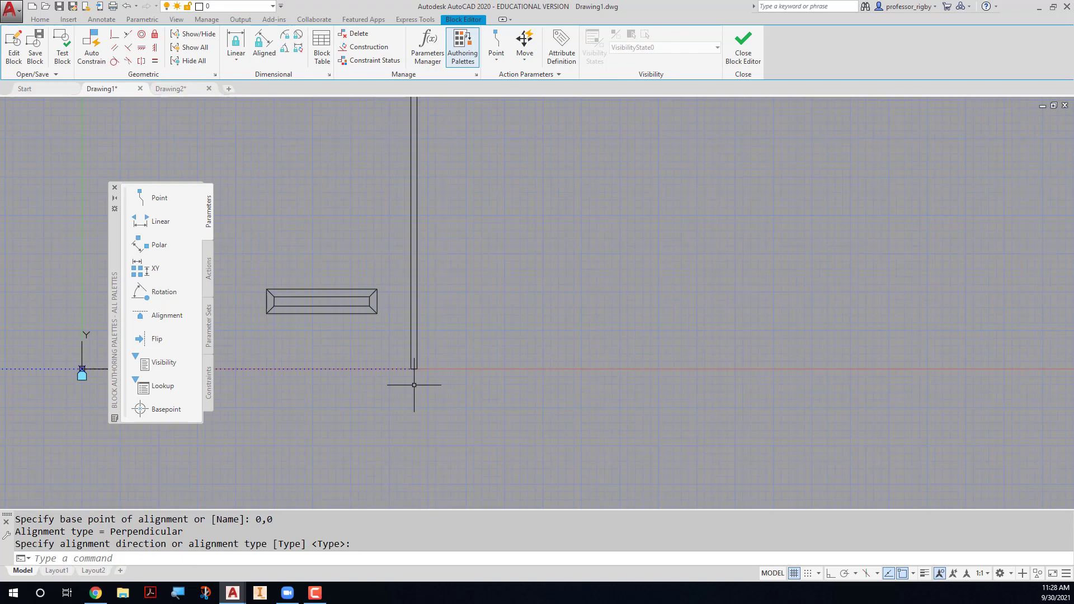
Start a linear parameter and set its distance label to Stall Width
{"action": "middle_click_drag", "start_coordinate": [355, 413], "coordinate": [483, 401]}
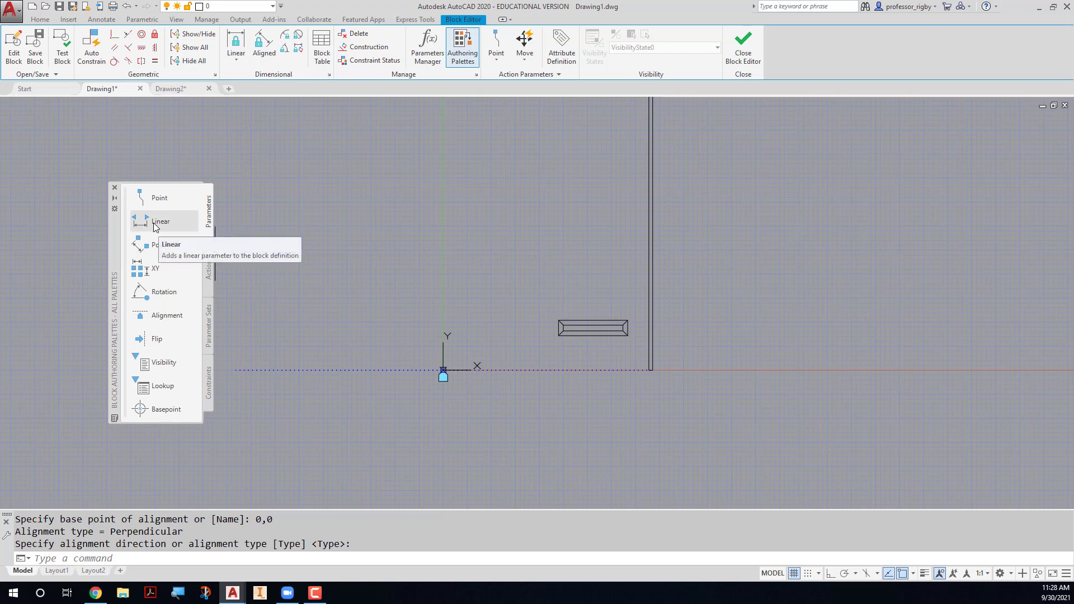
{"action": "left_click", "coordinate": [210, 272]}
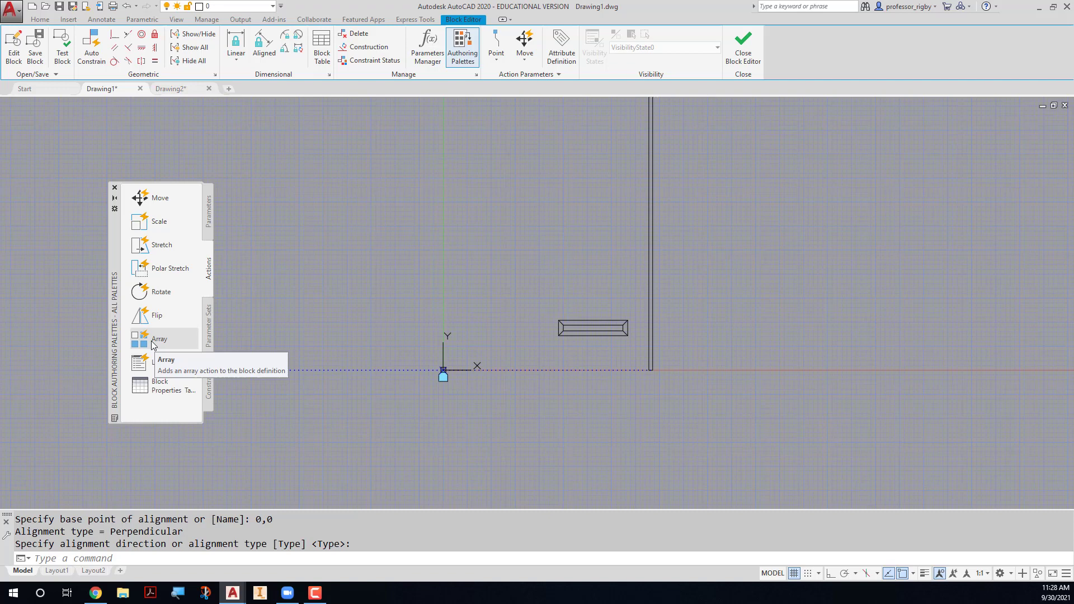
{"action": "left_click", "coordinate": [210, 224]}
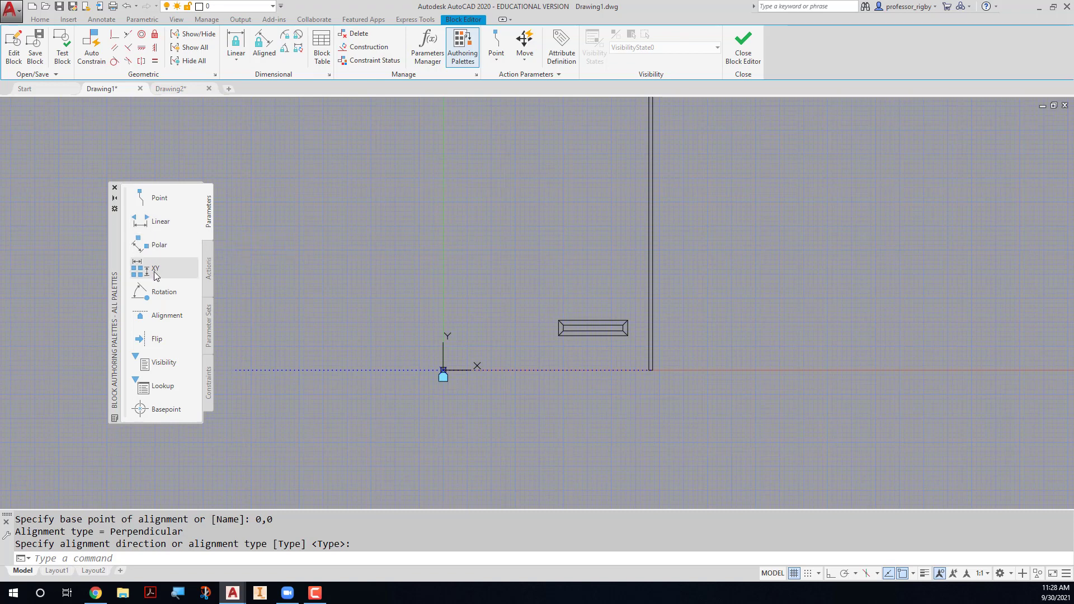
{"action": "left_click", "coordinate": [152, 224]}
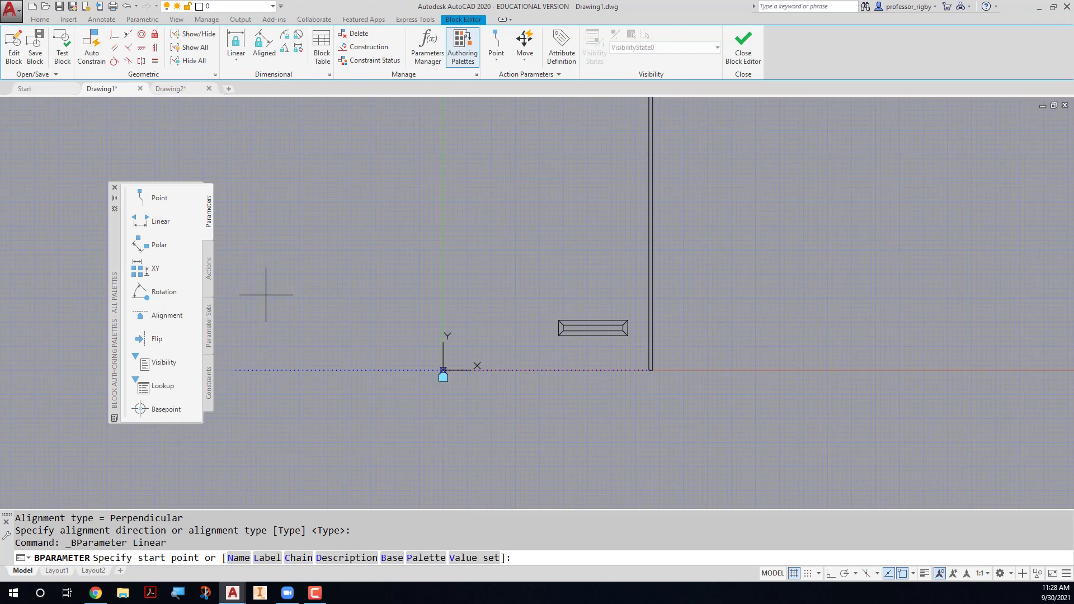
{"action": "type", "text": "l"}
{"action": "key", "text": "Return"}
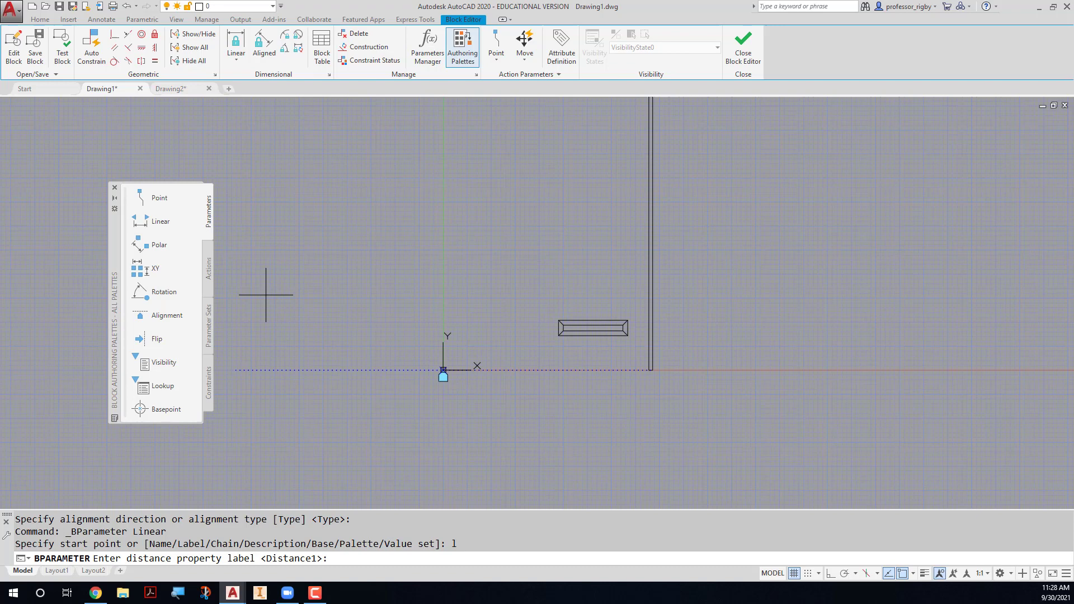
{"action": "type", "text": "Stall Width"}
{"action": "key", "text": "Return"}
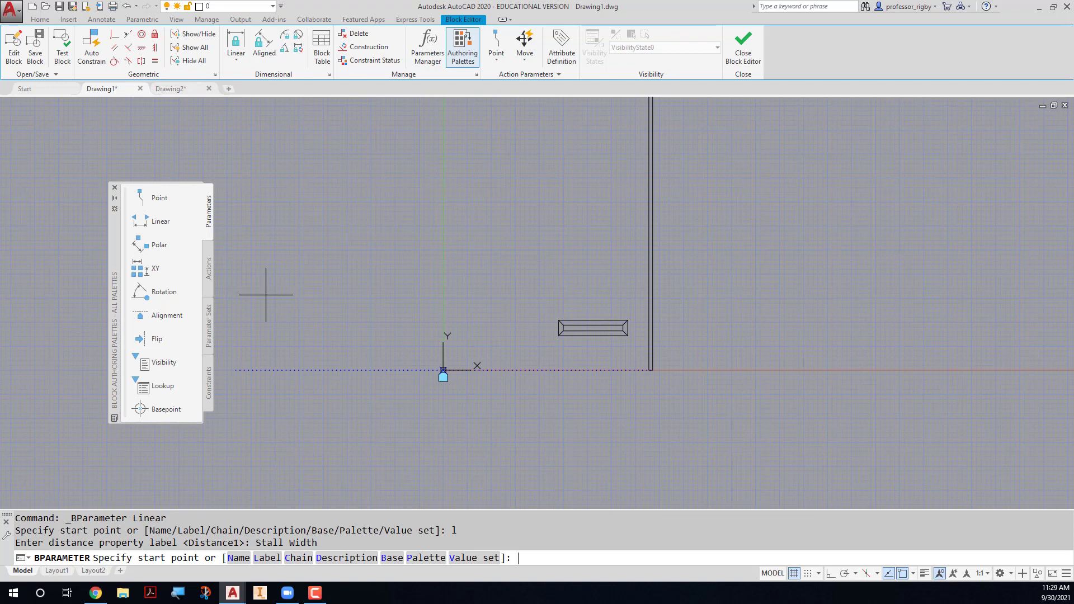
Give the linear parameter the description "Array several parking stalls"
{"action": "type", "text": "D"}
{"action": "key", "text": "Return"}
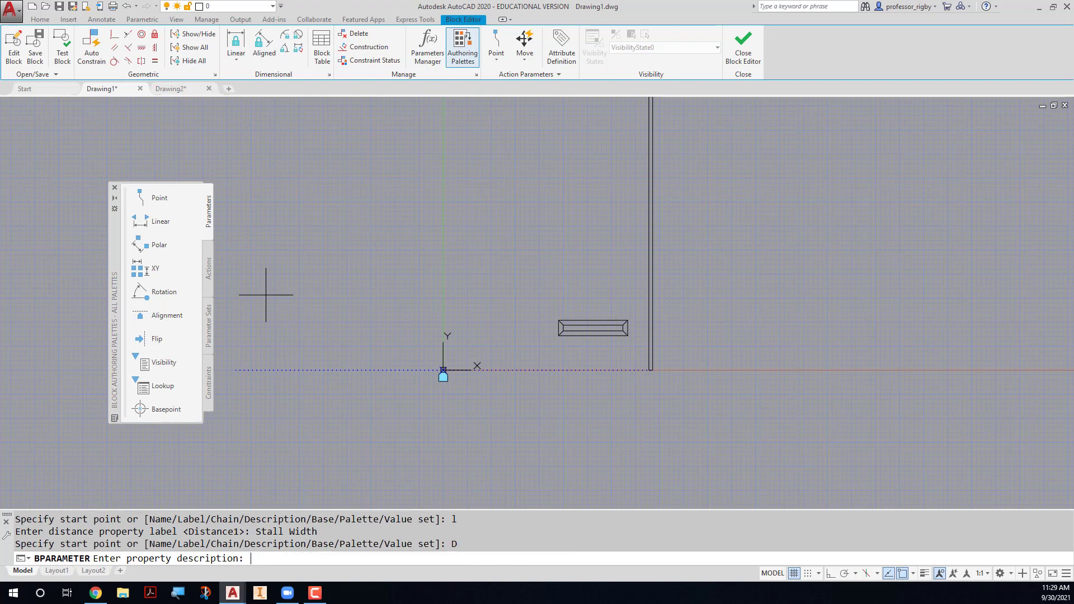
{"action": "type", "text": "Array several parking stalle"}
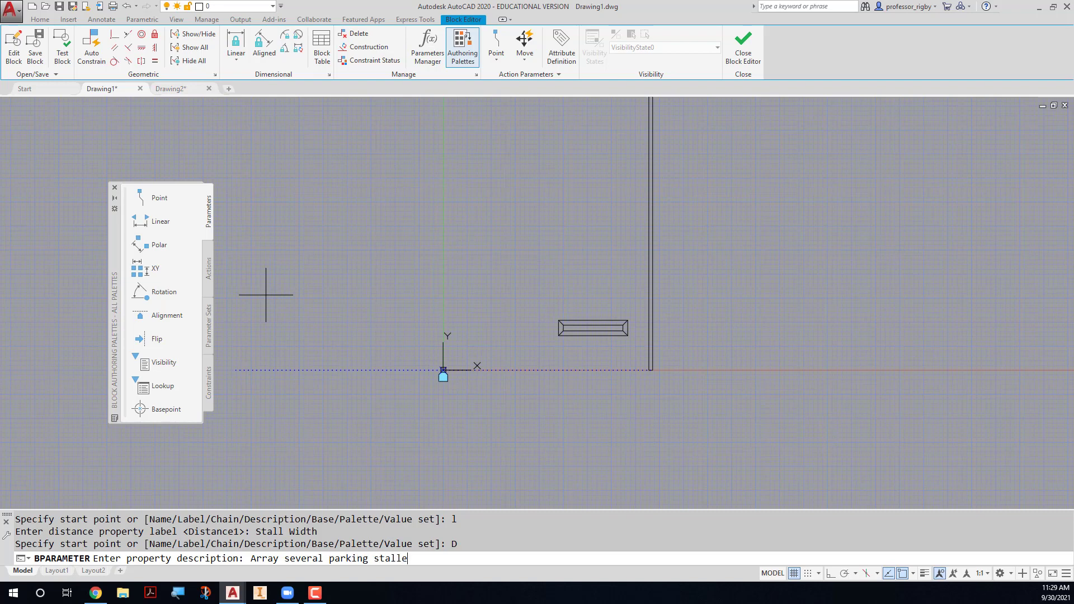
{"action": "key", "text": "BackSpace"}
{"action": "type", "text": "s"}
{"action": "key", "text": "Return"}
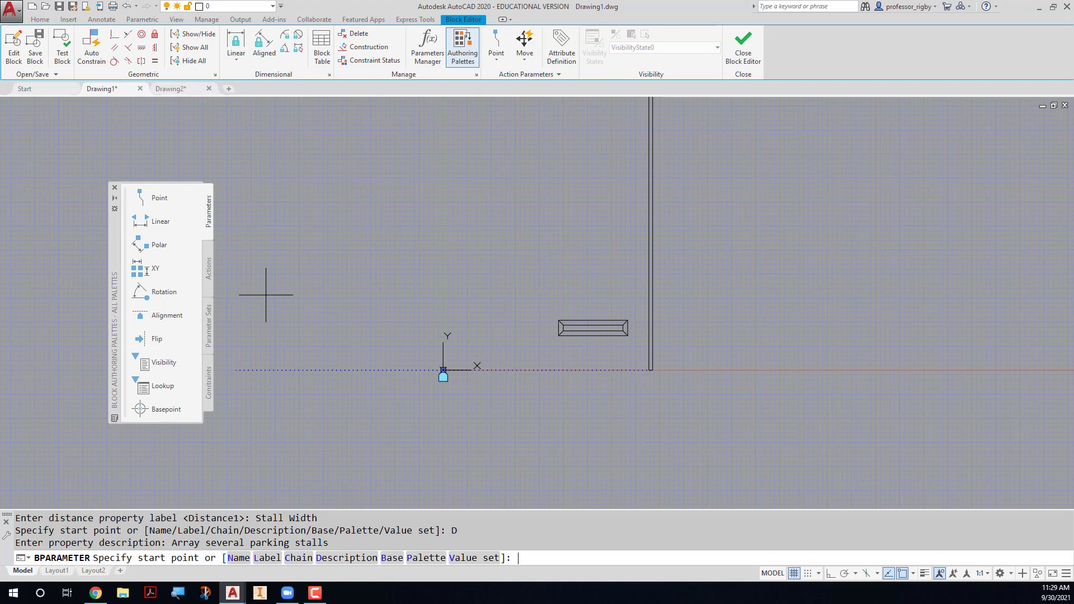
Place the linear parameter from 0,0 to the midpoint of the long stripe's lower end, with its label below the geometry
{"action": "type", "text": "0,0"}
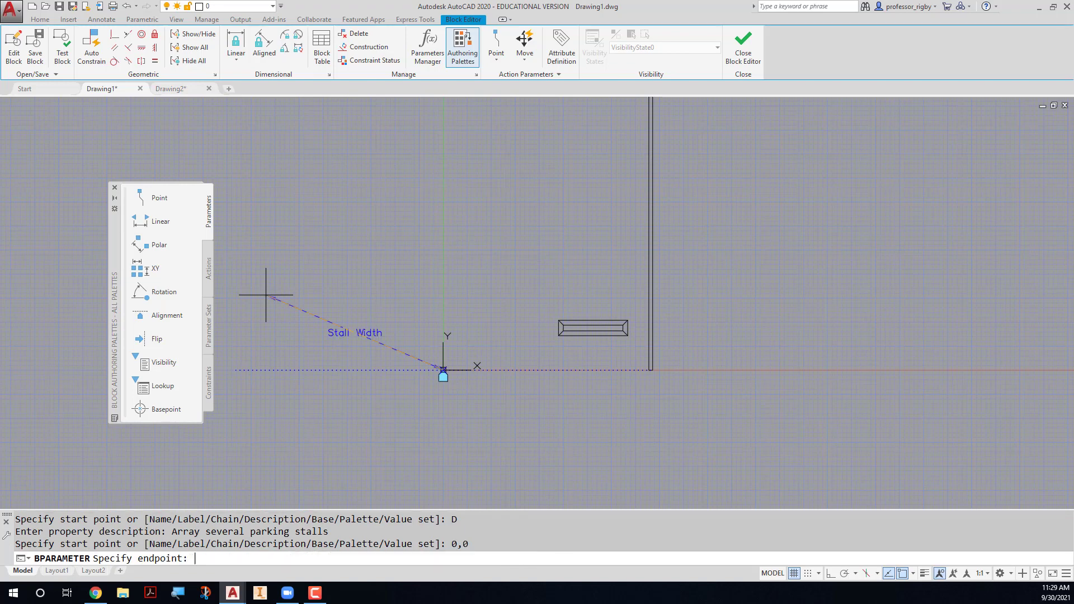
{"action": "scroll", "coordinate": [631, 376], "scroll_direction": "up", "scroll_amount": 5}
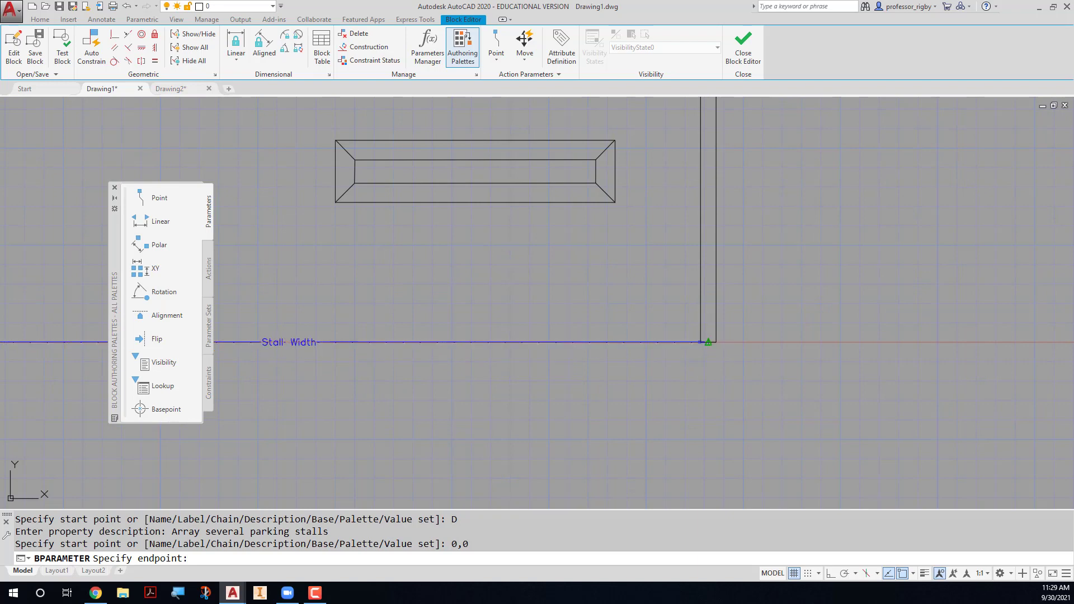
{"action": "left_click", "coordinate": [708, 342]}
{"action": "scroll", "coordinate": [669, 390], "scroll_direction": "down", "scroll_amount": 3}
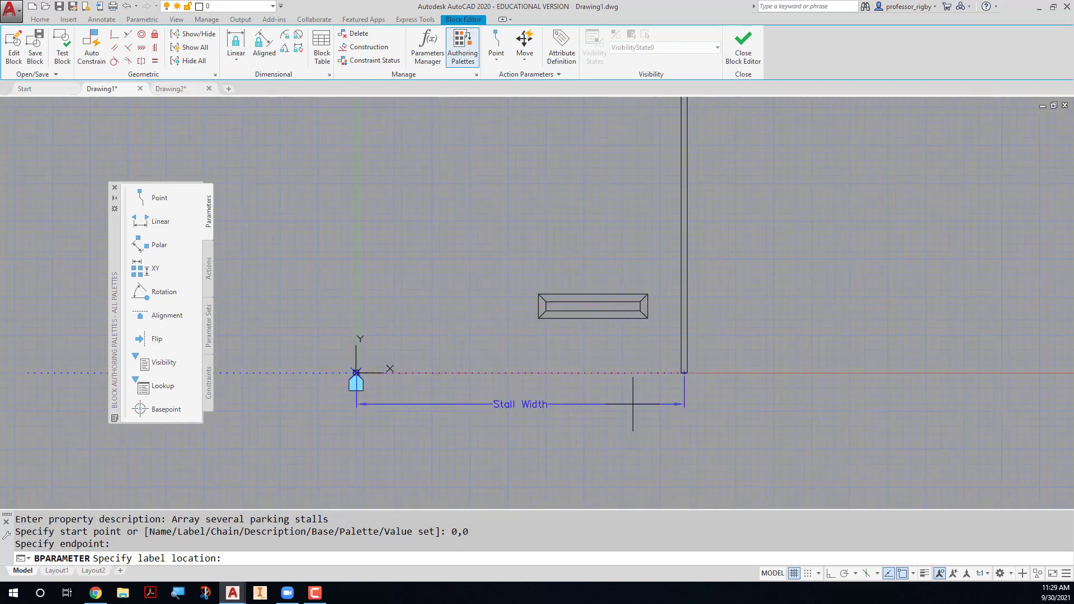
{"action": "left_click", "coordinate": [544, 418]}
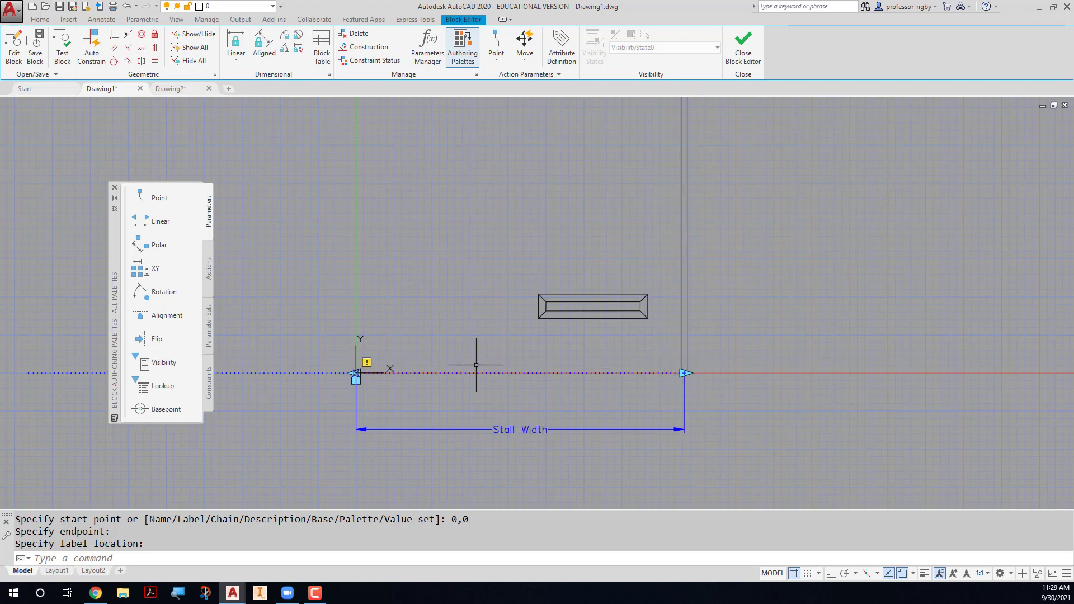
Delete the Stall Width parameter's arrow grip at the origin
{"action": "scroll", "coordinate": [343, 382], "scroll_direction": "up", "scroll_amount": 4}
{"action": "scroll", "coordinate": [343, 382], "scroll_direction": "up", "scroll_amount": 2}
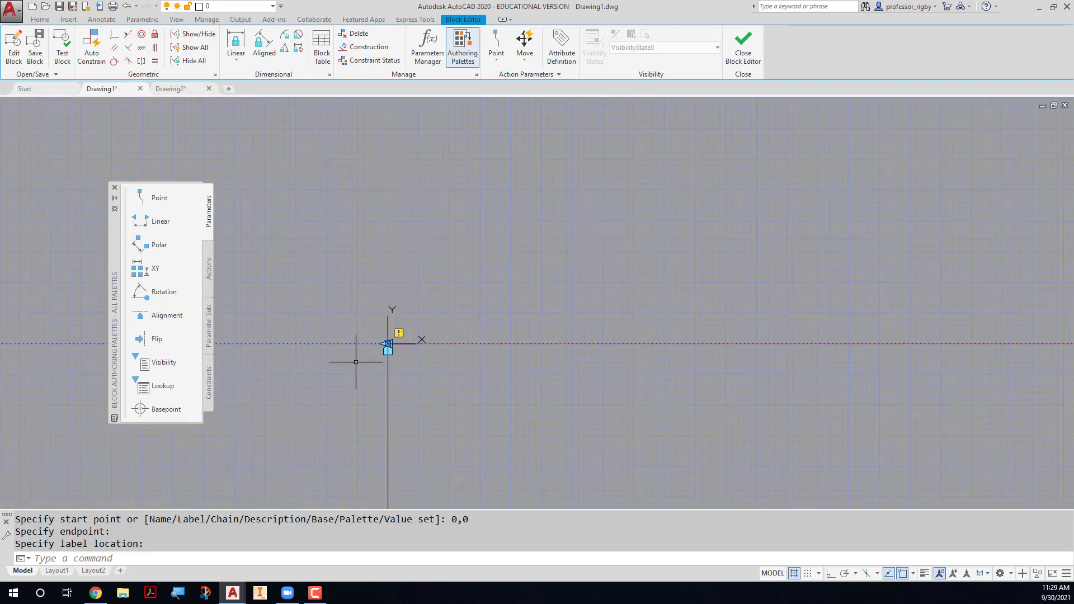
{"action": "left_click", "coordinate": [386, 343]}
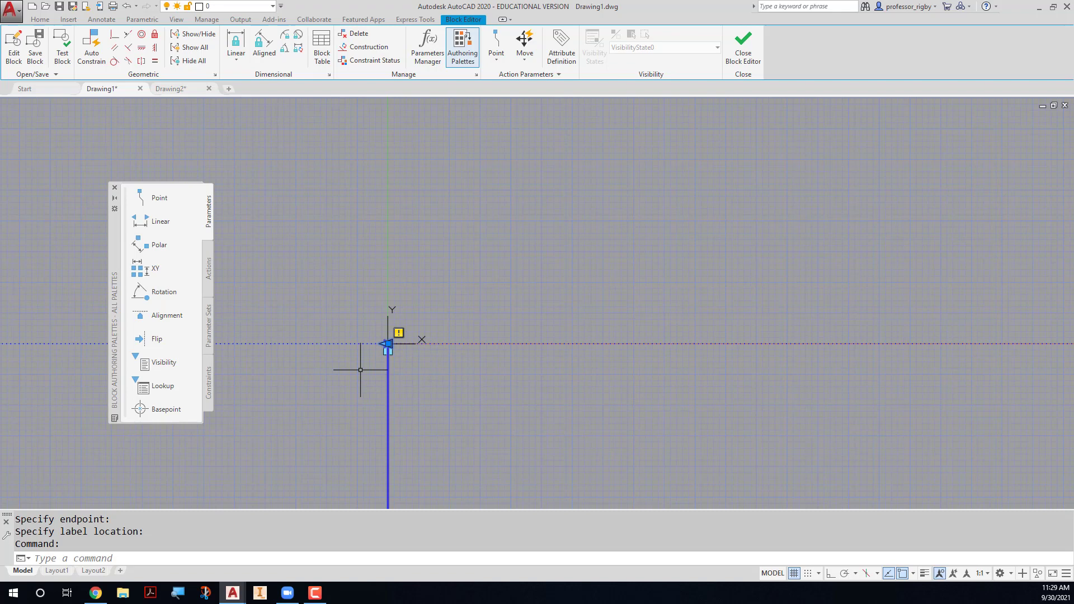
{"action": "key", "text": "Delete"}
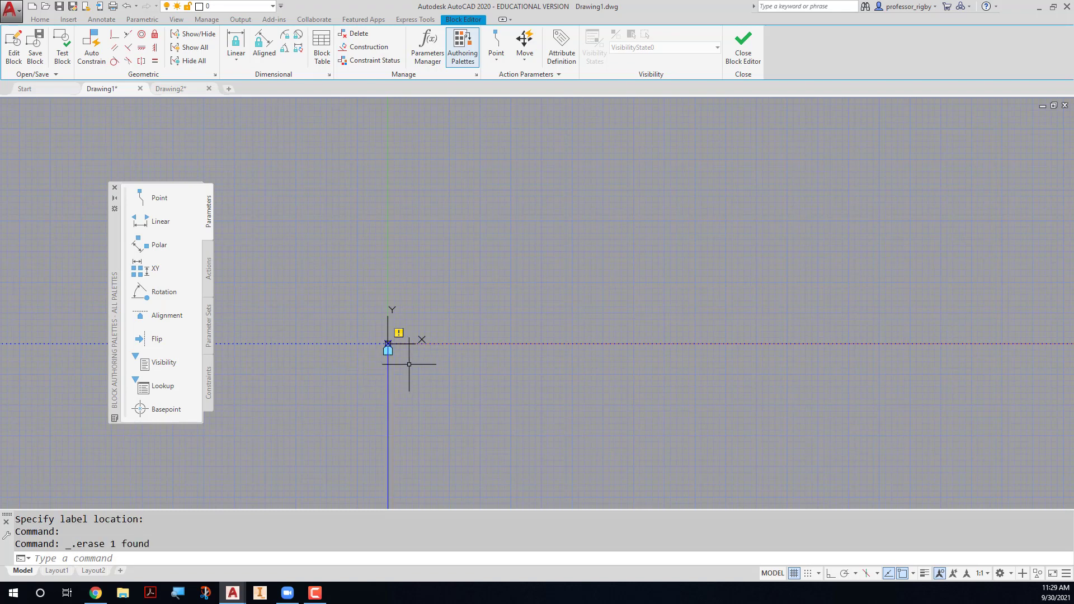
Start an Array action and assign it to the Stall Width linear parameter
{"action": "scroll", "coordinate": [416, 364], "scroll_direction": "down", "scroll_amount": 5}
{"action": "middle_click_drag", "start_coordinate": [420, 368], "coordinate": [358, 363]}
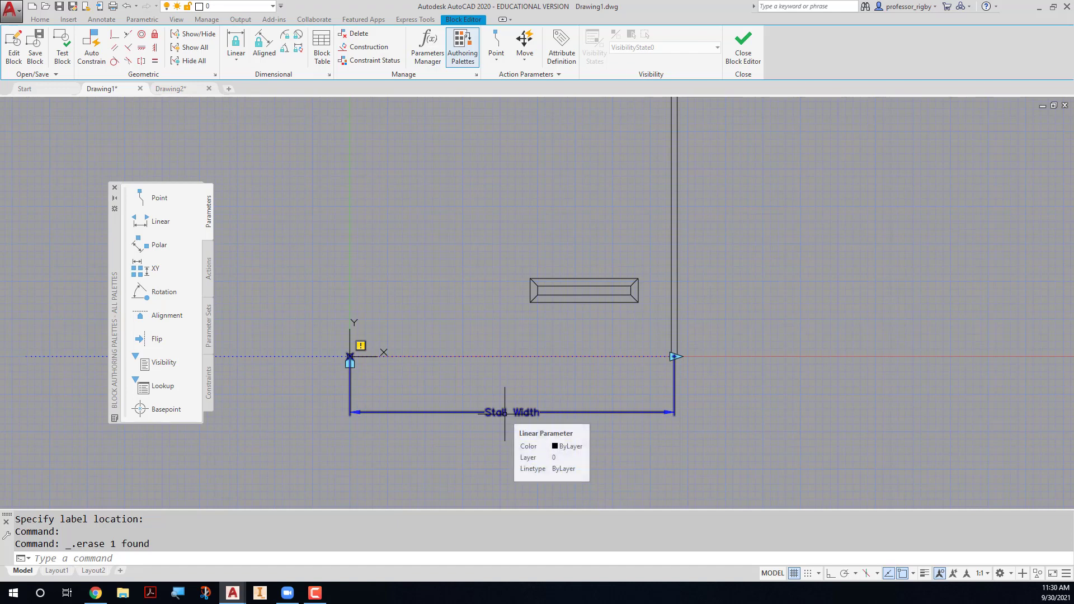
{"action": "left_click", "coordinate": [209, 272]}
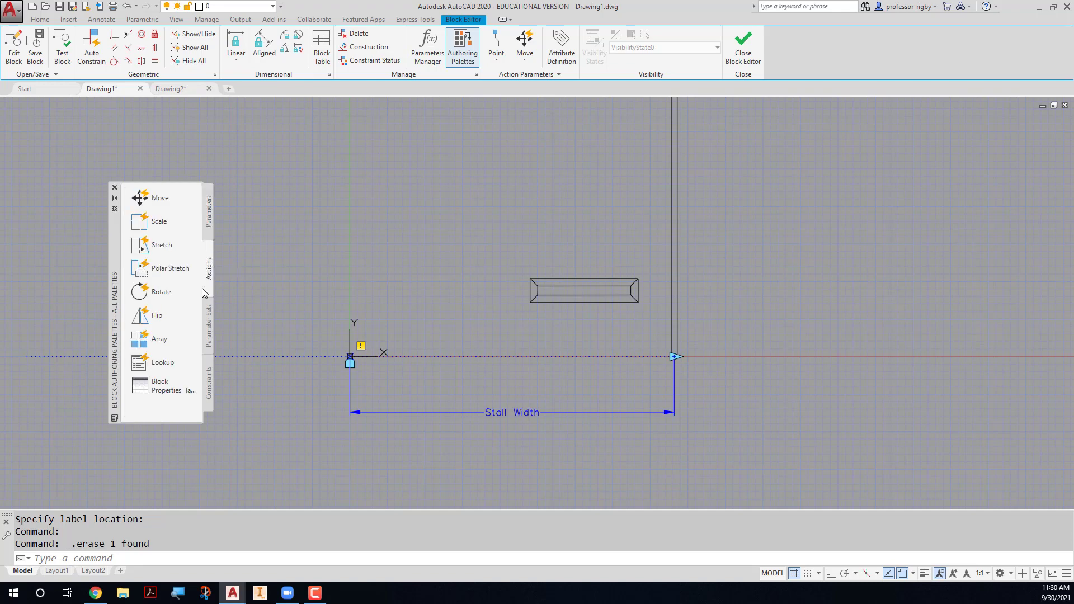
{"action": "left_click", "coordinate": [160, 339]}
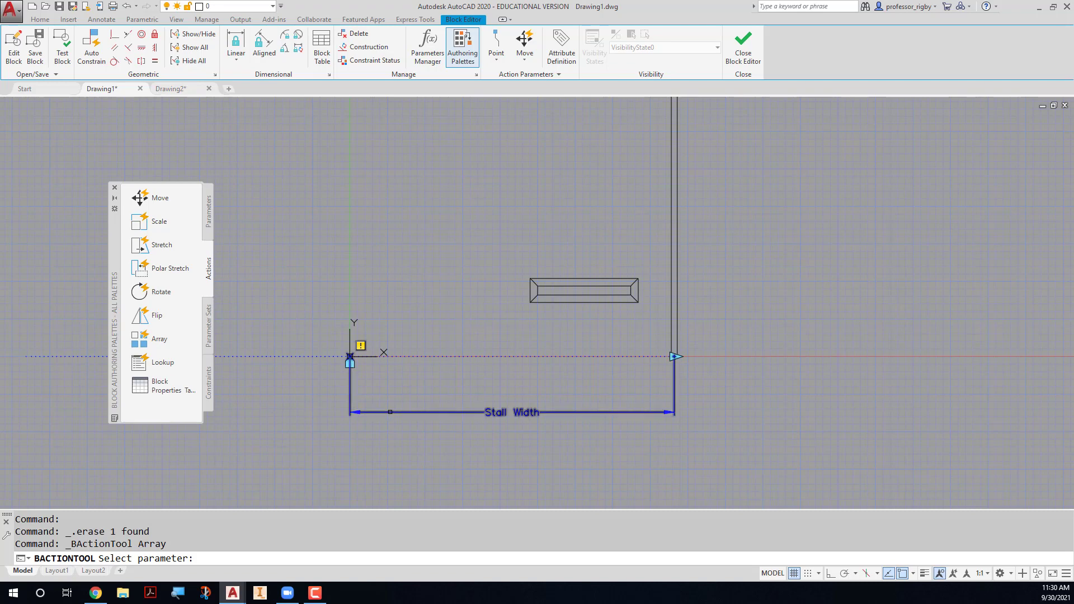
{"action": "left_click", "coordinate": [390, 411]}
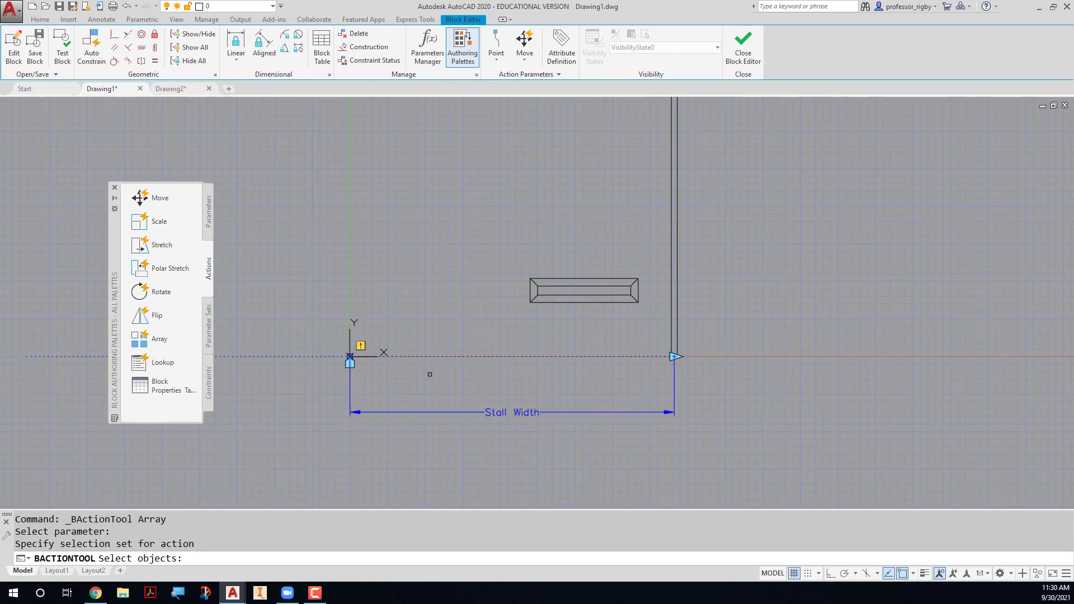
Include the wheel stop and the long stripe in the array action and set the distance between columns to 108
{"action": "left_click", "coordinate": [629, 314]}
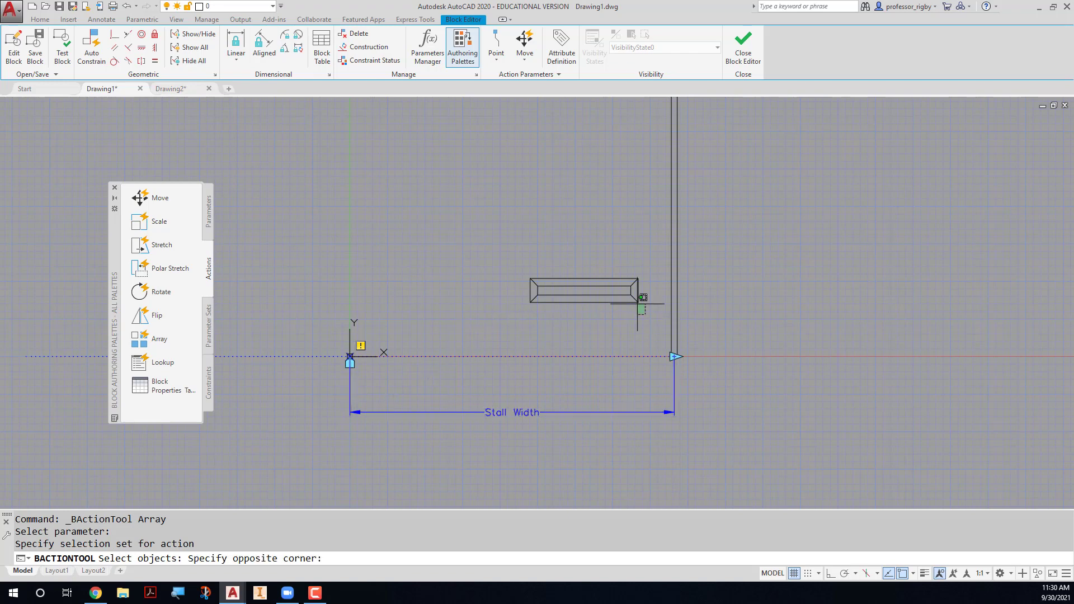
{"action": "left_click", "coordinate": [497, 262]}
{"action": "left_click", "coordinate": [671, 284]}
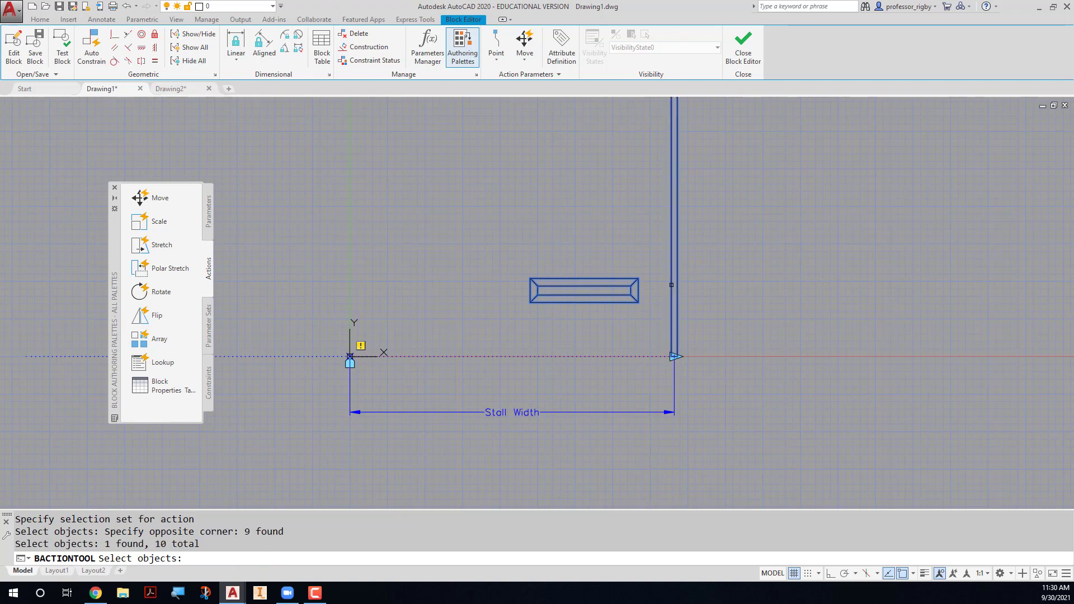
{"action": "scroll", "coordinate": [679, 312], "scroll_direction": "down", "scroll_amount": 5}
{"action": "mouse_move", "coordinate": [679, 253]}
{"action": "middle_mouse_down"}
{"action": "mouse_move", "coordinate": [685, 348]}
{"action": "mouse_move", "coordinate": [679, 257]}
{"action": "middle_mouse_up"}
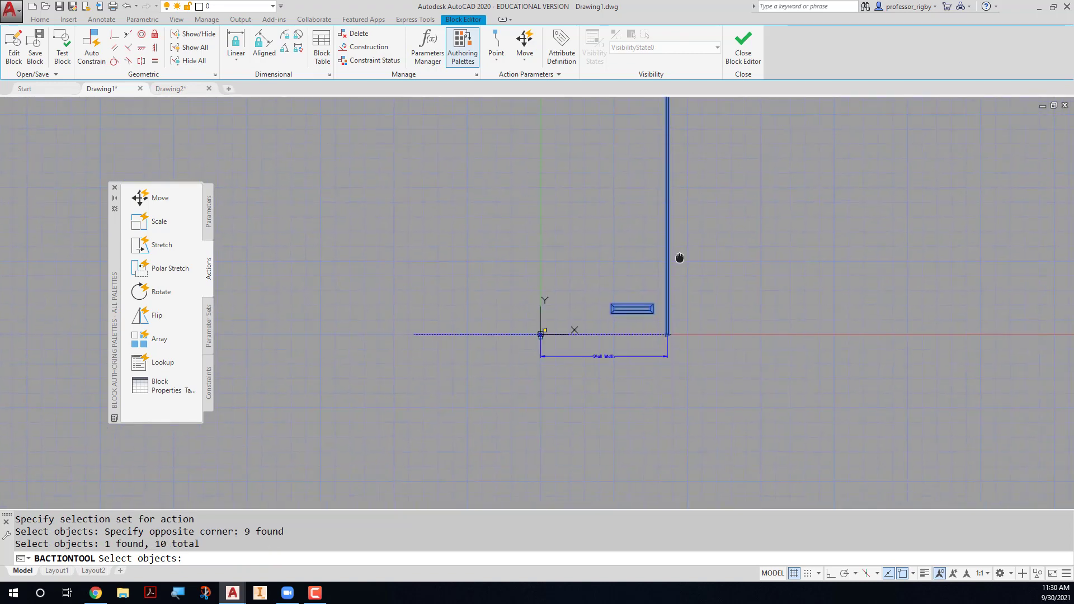
{"action": "scroll", "coordinate": [651, 286], "scroll_direction": "up", "scroll_amount": 2}
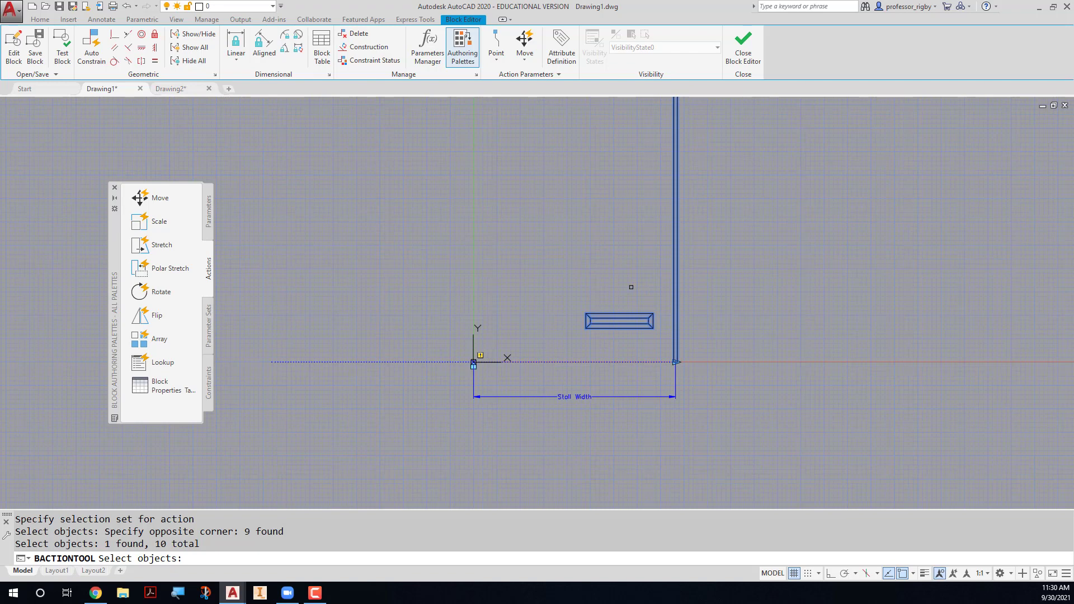
{"action": "key", "text": "Return"}
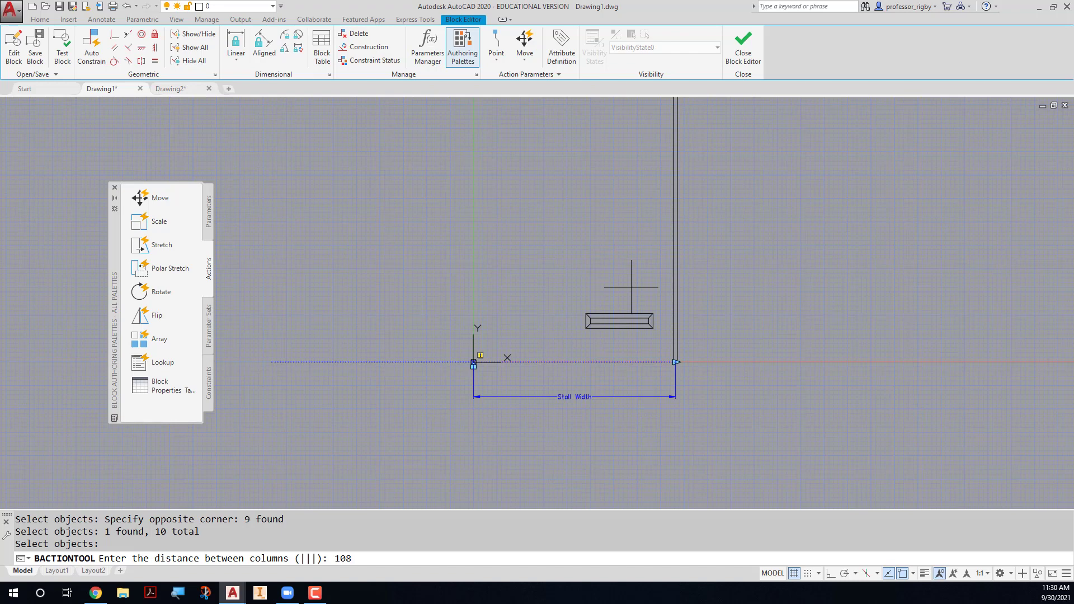
{"action": "key", "text": "Return"}
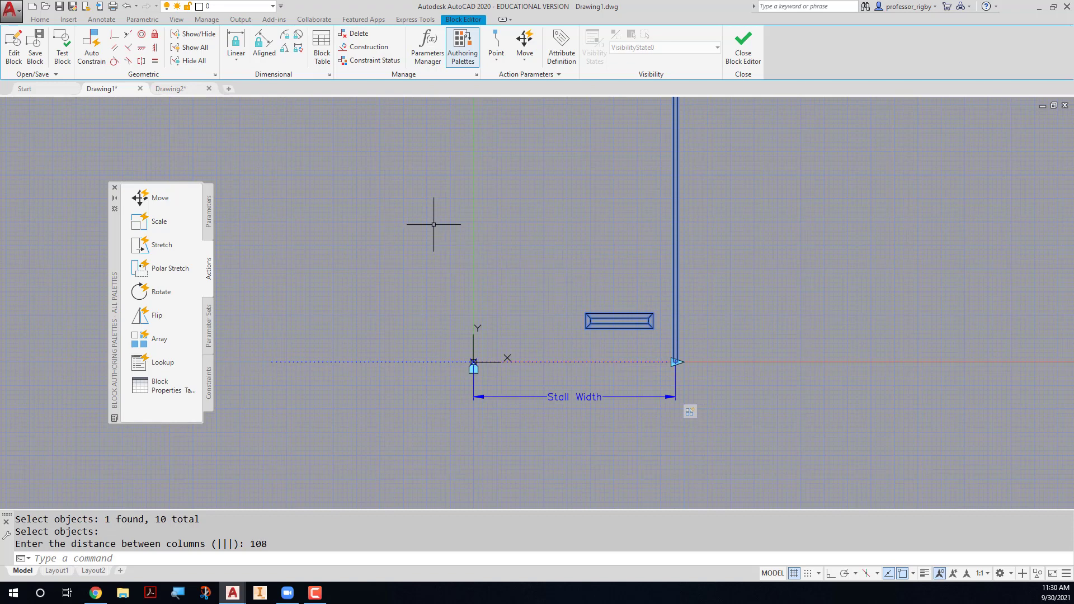
Open the block for testing and draw a two-segment V-shaped line beside it, with a short falling and a longer rising segment
{"action": "left_click", "coordinate": [71, 45]}
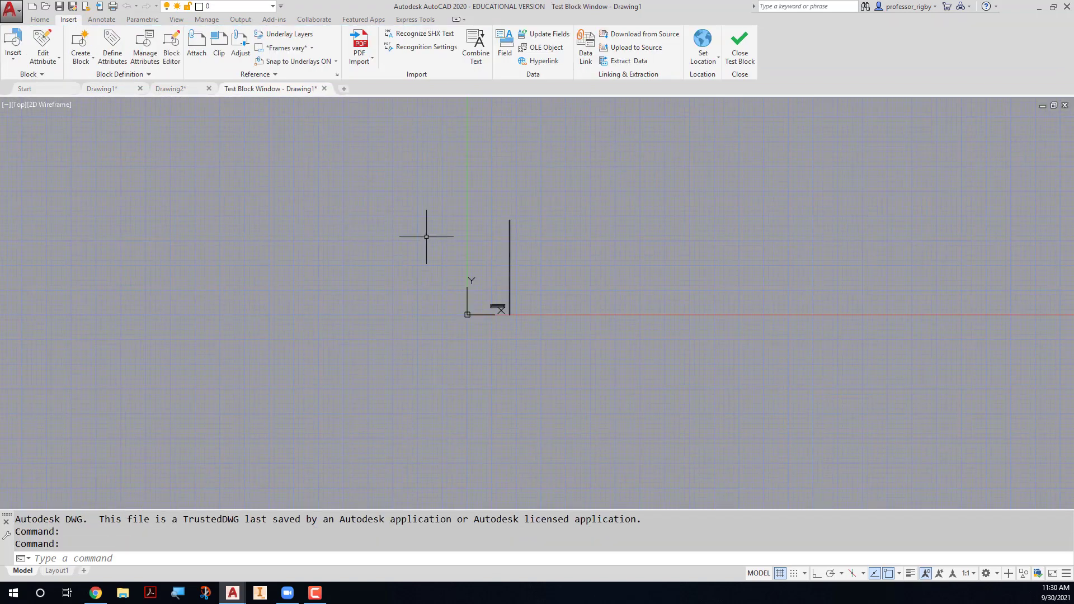
{"action": "type", "text": "l"}
{"action": "key", "text": "Return"}
{"action": "left_click", "coordinate": [395, 207]}
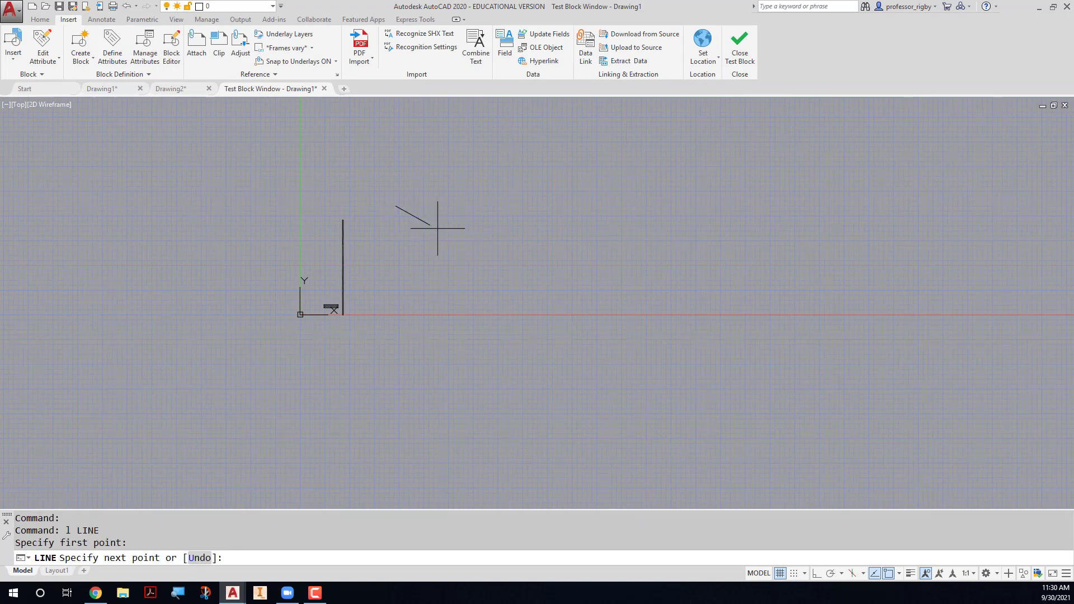
{"action": "left_click", "coordinate": [476, 262]}
{"action": "left_click", "coordinate": [691, 179]}
{"action": "key", "text": "Return"}
{"action": "scroll", "coordinate": [426, 276], "scroll_direction": "up", "scroll_amount": 3}
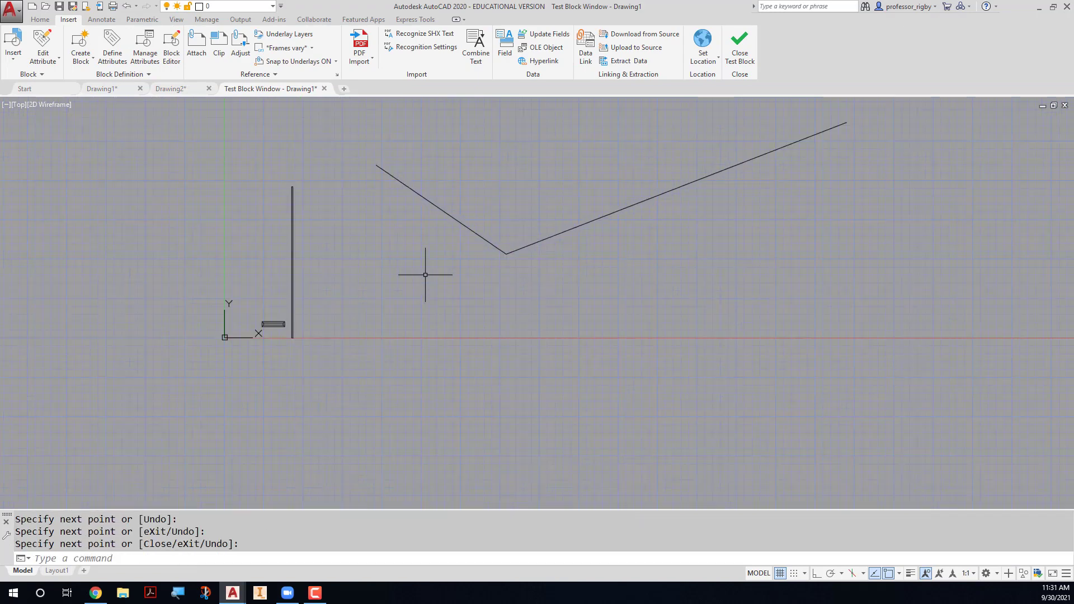
Move the stall block by its alignment grip to the vertex endpoint of the V-shaped line, aligned along the longer segment
{"action": "left_click", "coordinate": [344, 290]}
{"action": "left_click", "coordinate": [273, 339]}
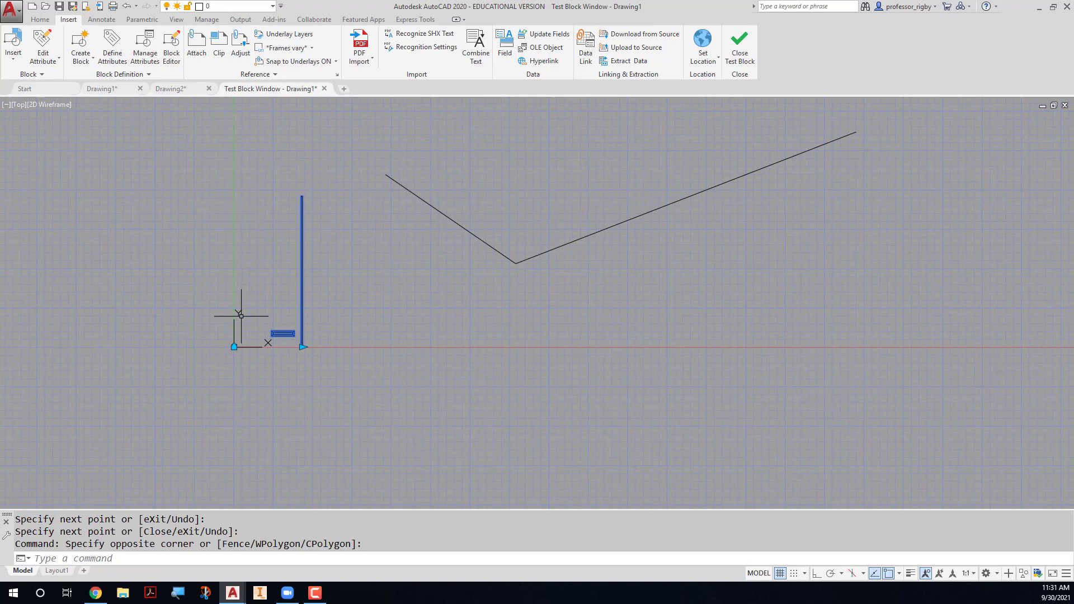
{"action": "left_click", "coordinate": [234, 347]}
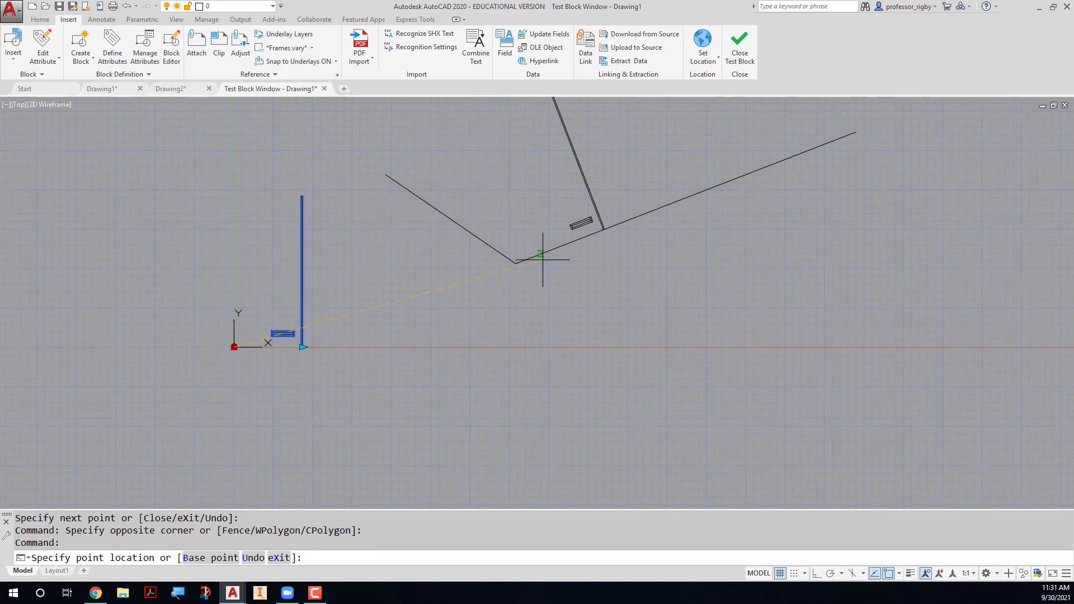
{"action": "right_click", "coordinate": [546, 301], "text": "shift"}
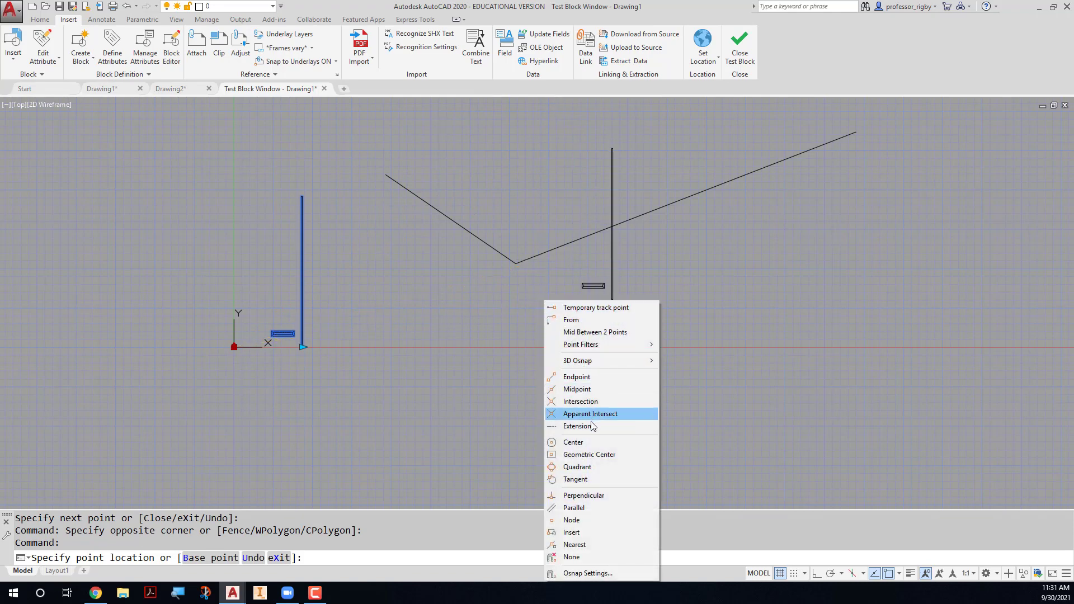
{"action": "left_click", "coordinate": [587, 378]}
{"action": "left_click", "coordinate": [545, 264]}
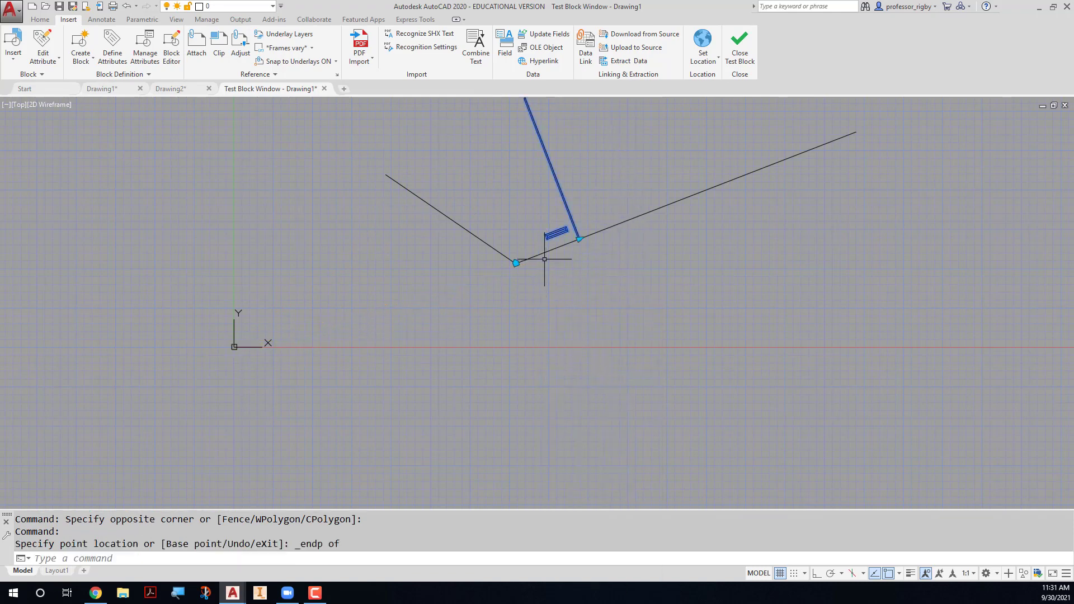
{"action": "key", "text": "Return"}
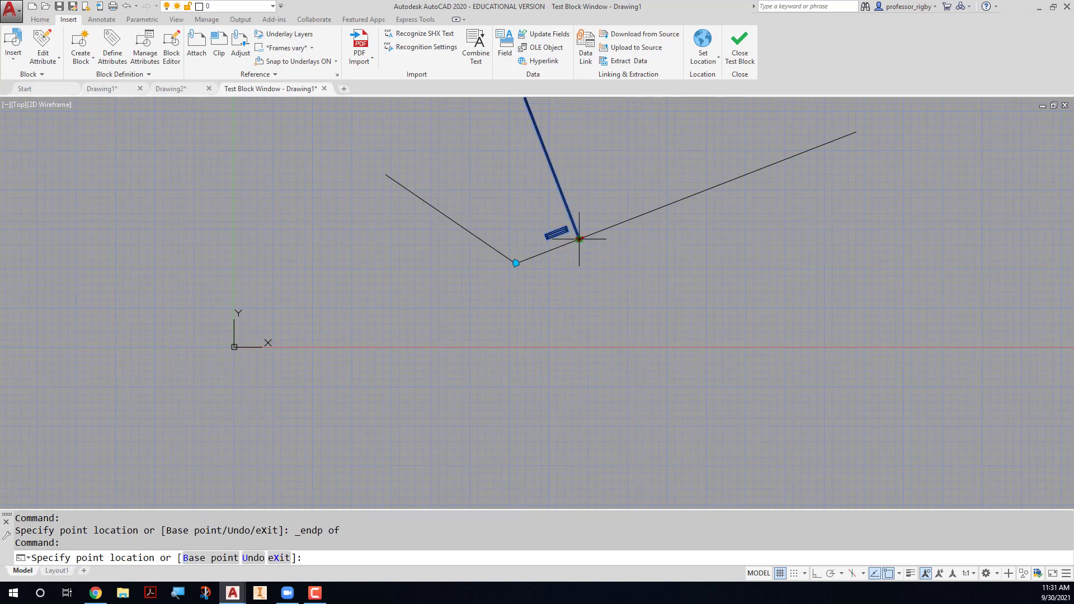